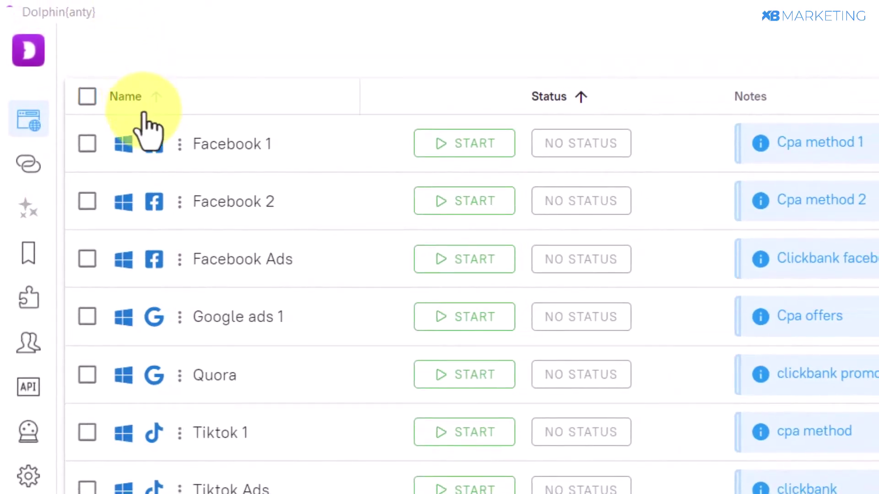
Step: Inspect the Facebook 1 profile's actions menu and the Facebook 2 profile's right-click options
left_click(178, 145)
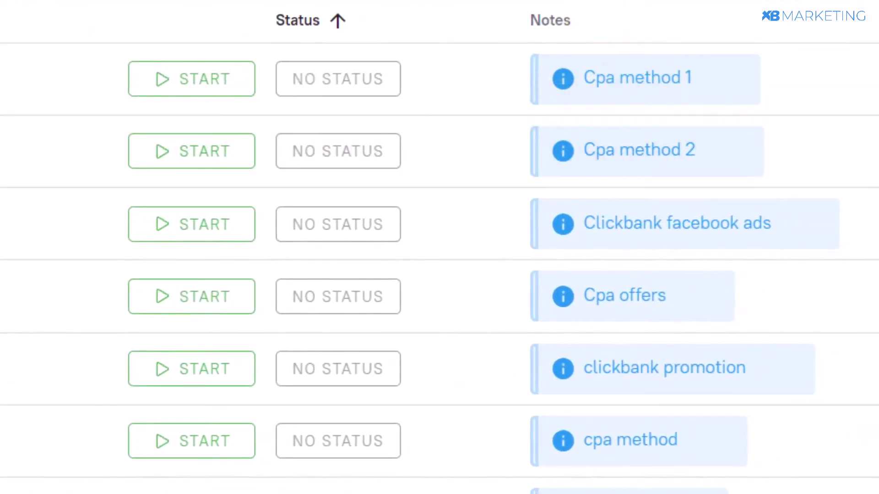
mouse_move(708, 80)
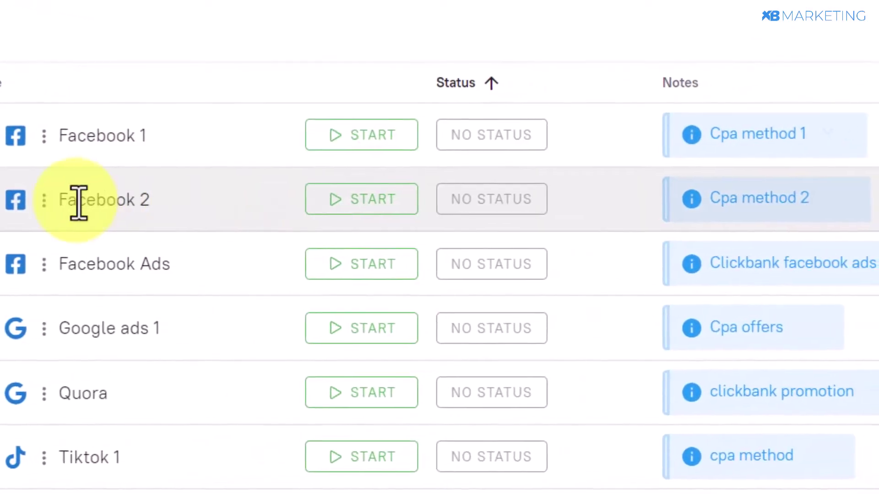
left_click_drag(62, 202, 51, 200)
right_click(98, 202)
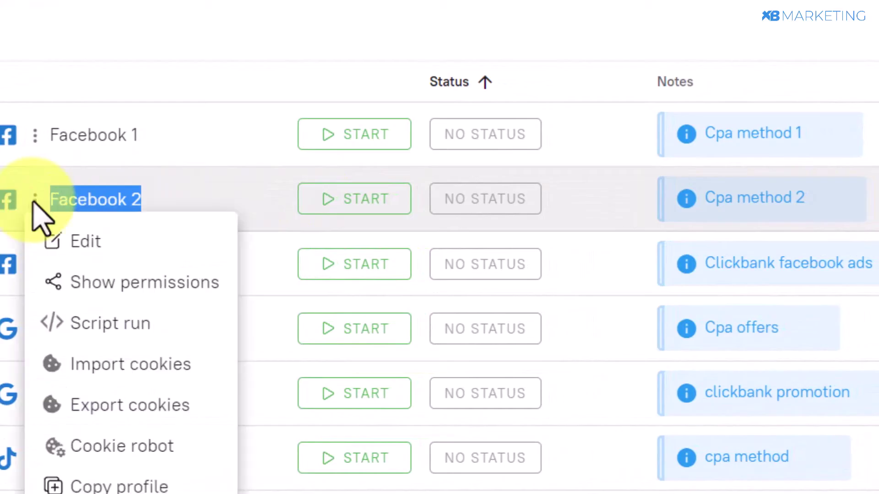
key("Escape")
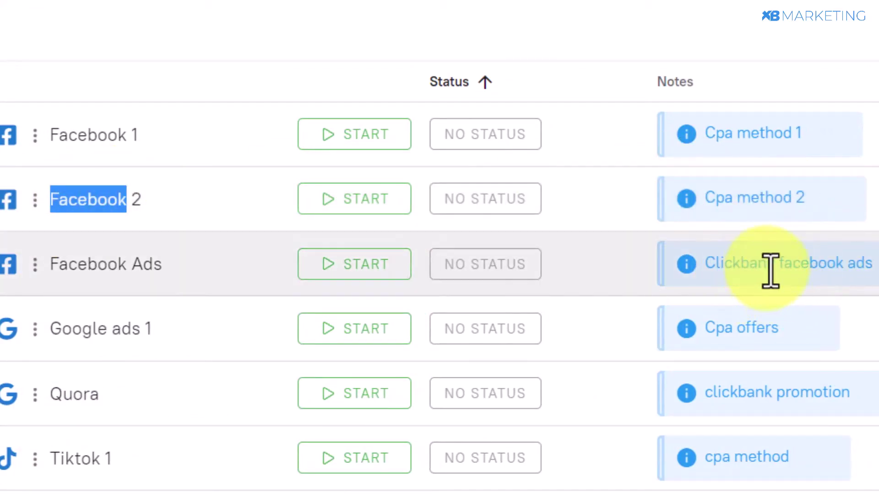
left_click(174, 336)
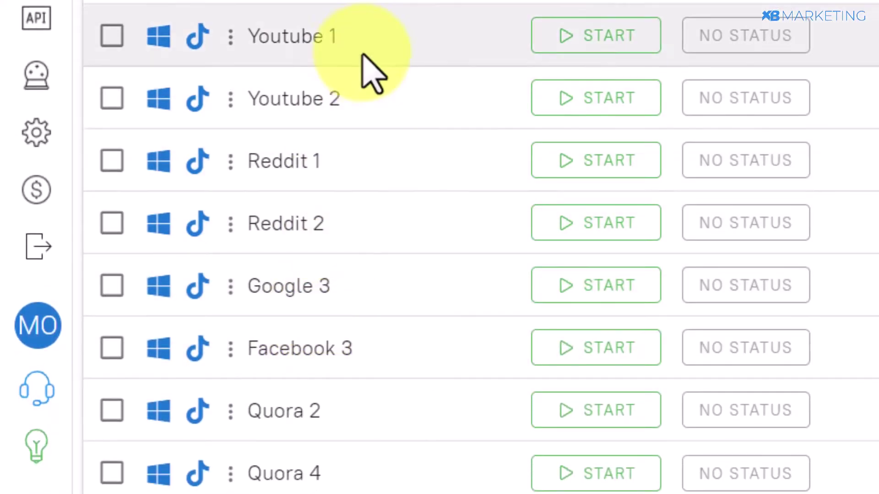
scroll(363, 69, "up", 3)
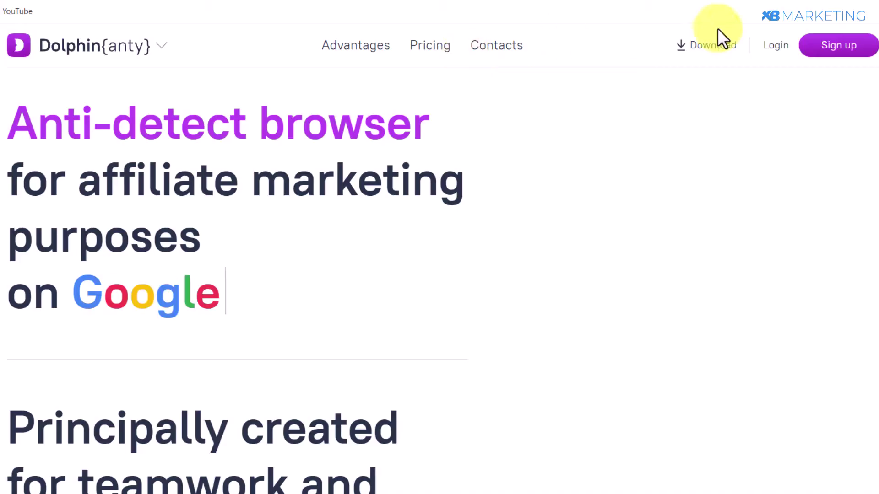
left_click(831, 54)
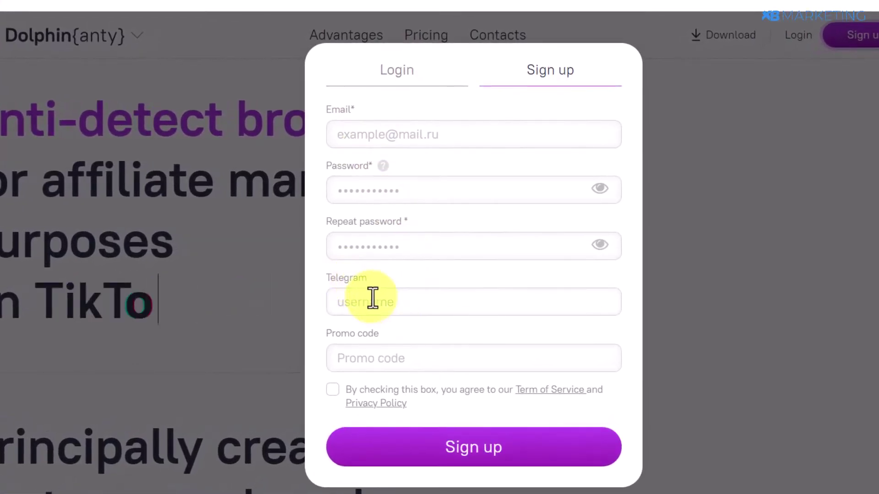
left_click(366, 356)
type("XBMARKETING")
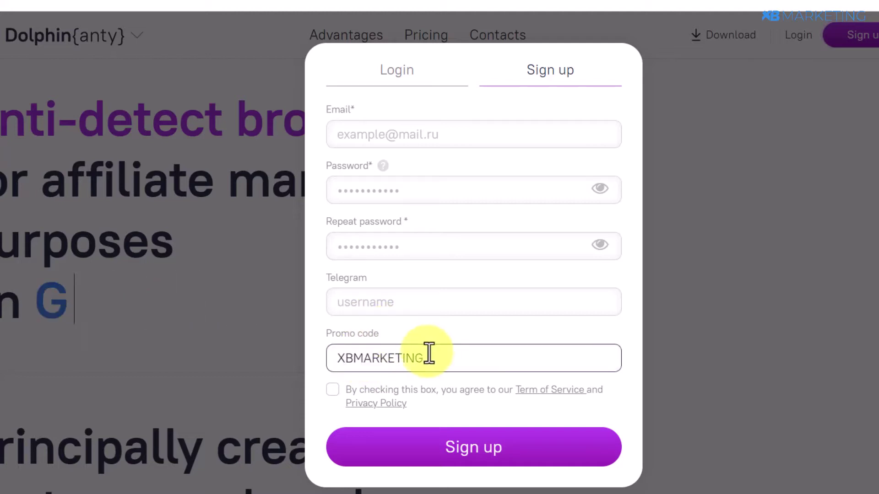
left_click_drag(442, 362, 331, 366)
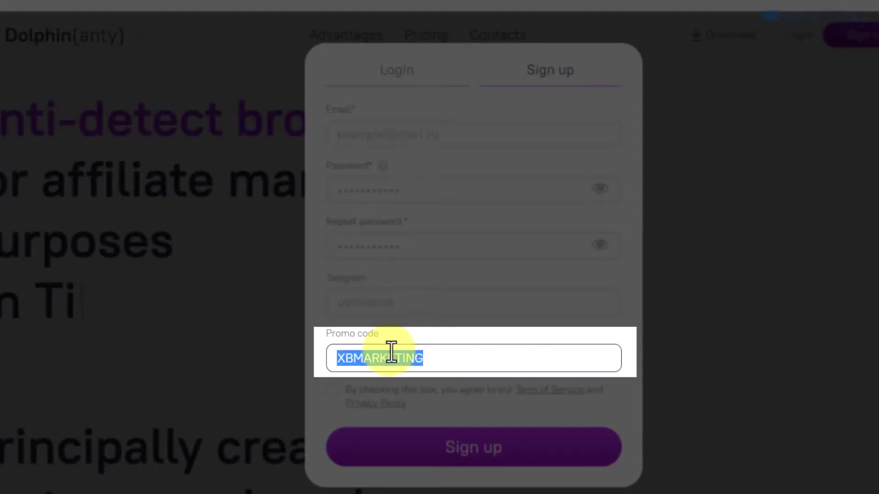
left_click(435, 334)
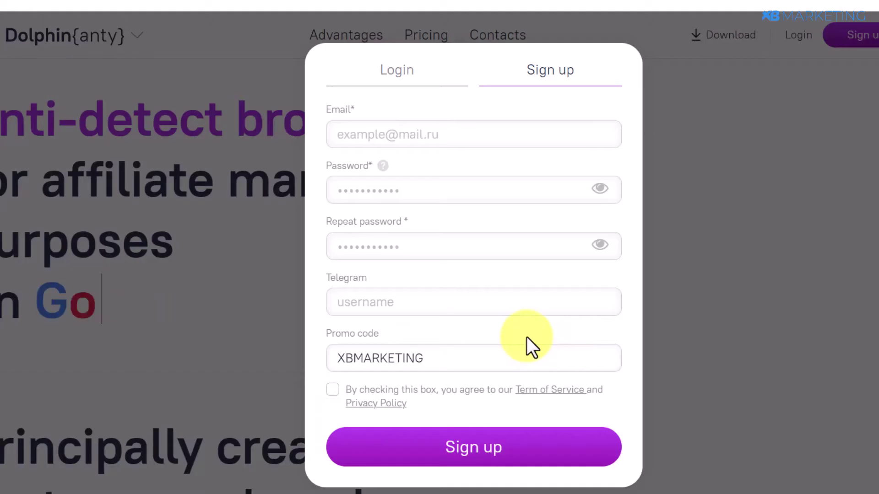
left_click(740, 116)
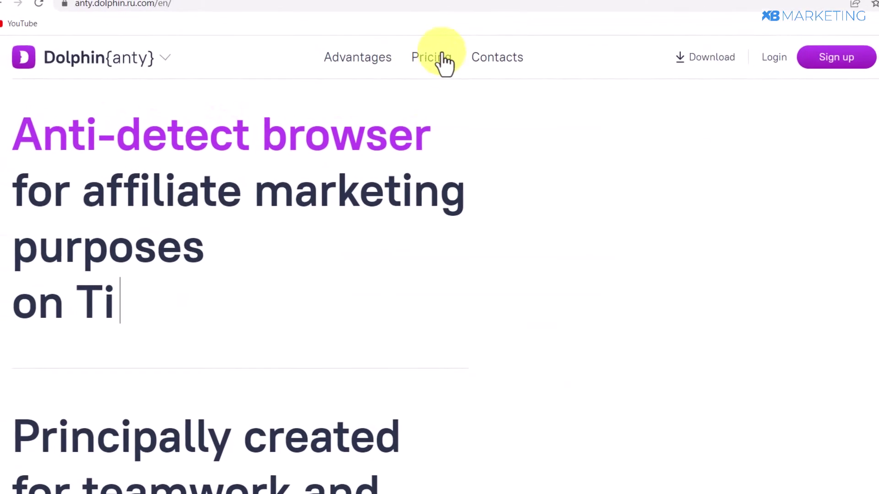
Step: Open the Pricing page and scroll through the available plans
left_click(432, 57)
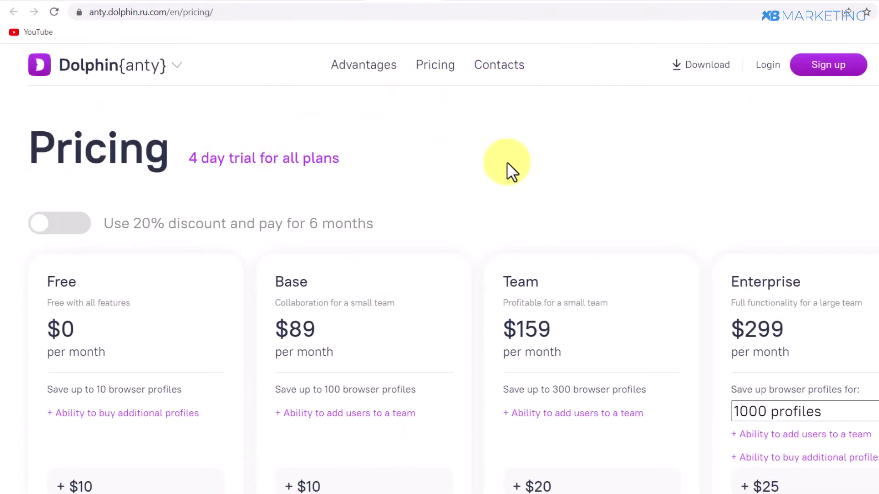
scroll(453, 275, "down", 3)
scroll(454, 275, "up", 3)
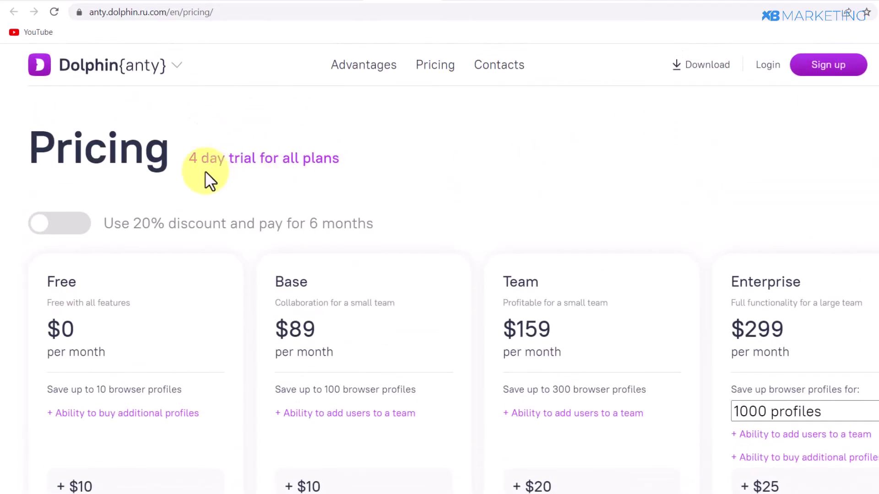
scroll(492, 202, "down", 2)
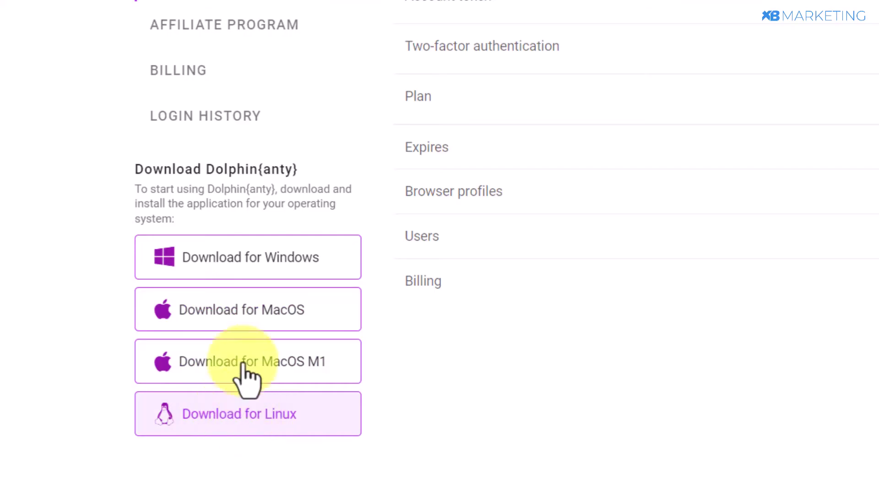
Step: Download the Windows installer and run the downloaded .exe to start Dolphin Anty Setup
left_click(266, 261)
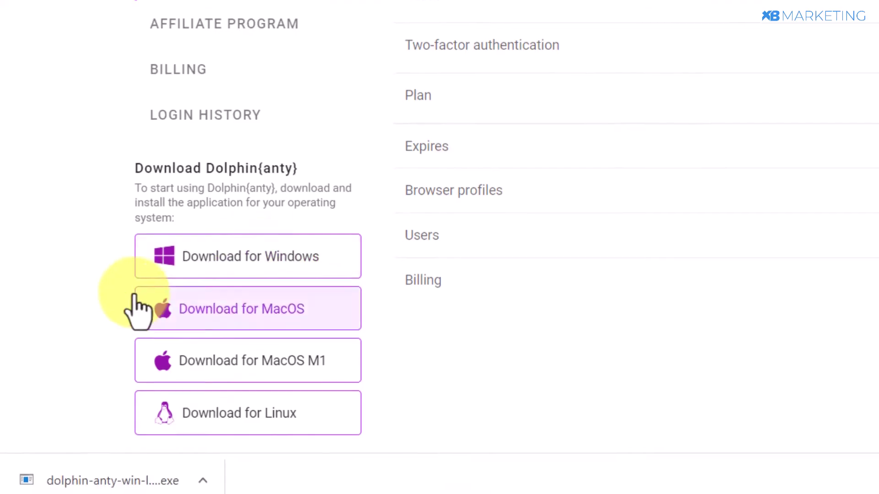
left_click(89, 476)
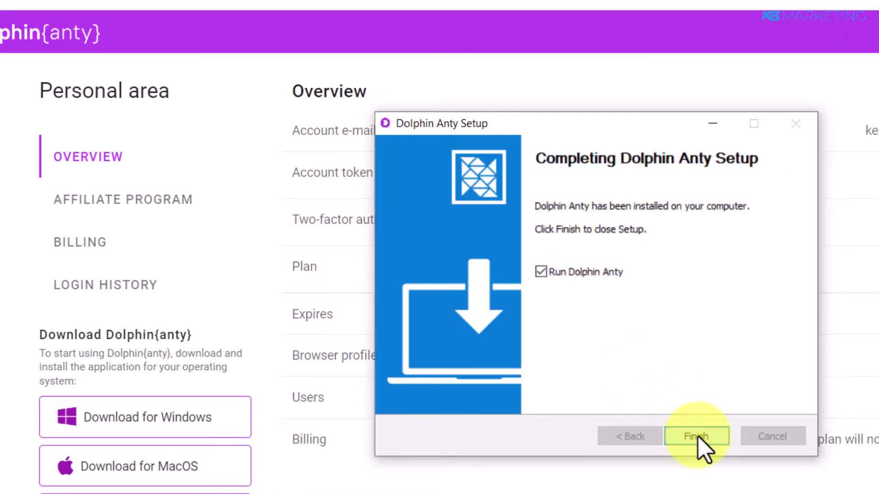
Step: Finish Dolphin Anty Setup with Run Dolphin Anty checked
left_click(696, 441)
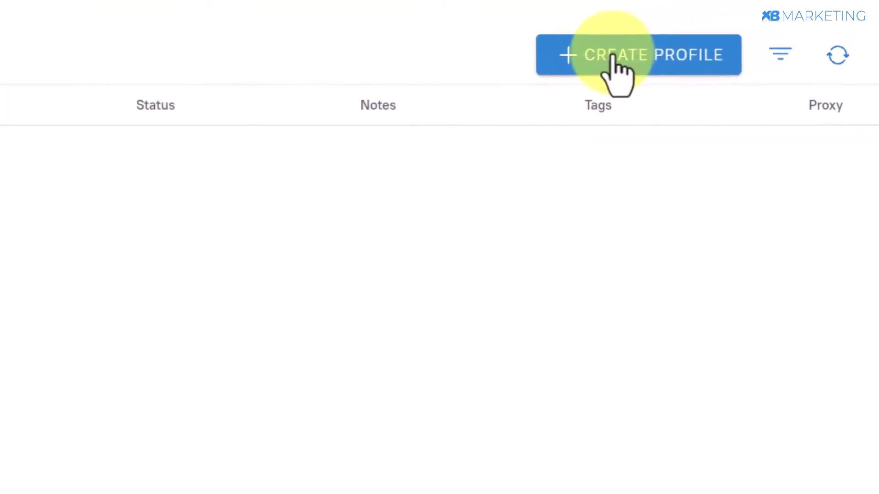
Step: Start a new profile on Windows with the Facebook preset, after trying macOS and Linux
left_click(707, 44)
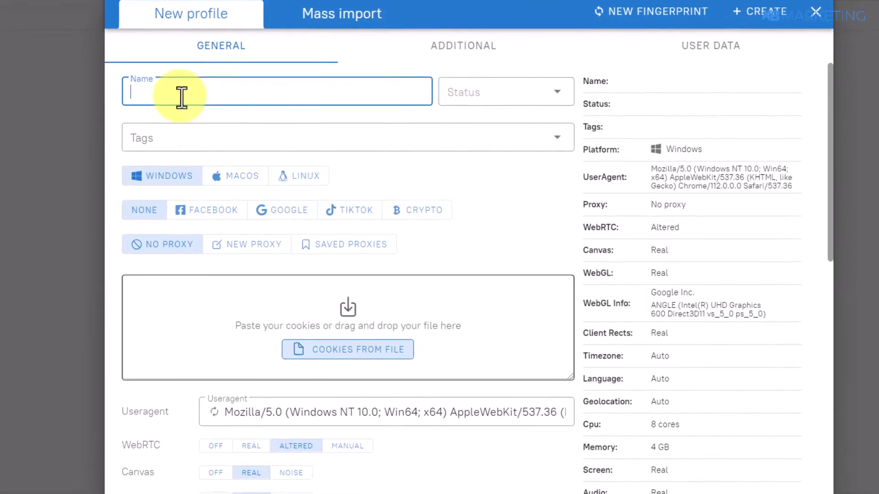
type("Facebook acct 1")
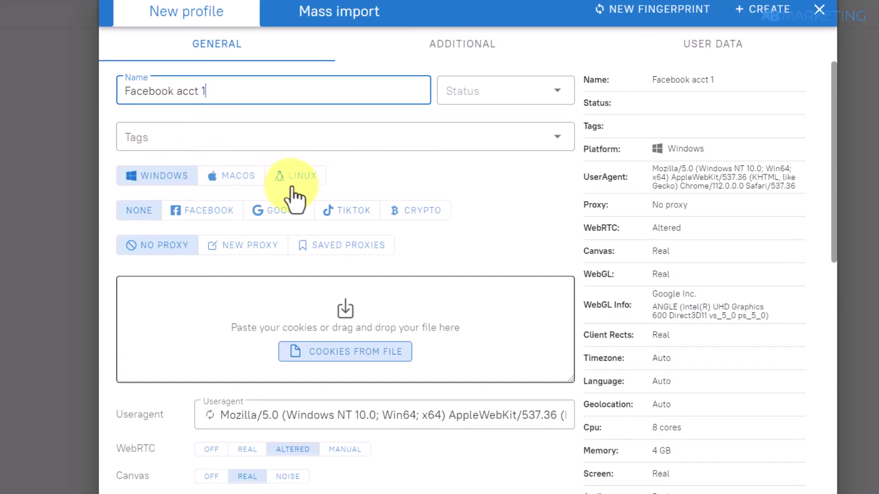
left_click(215, 185)
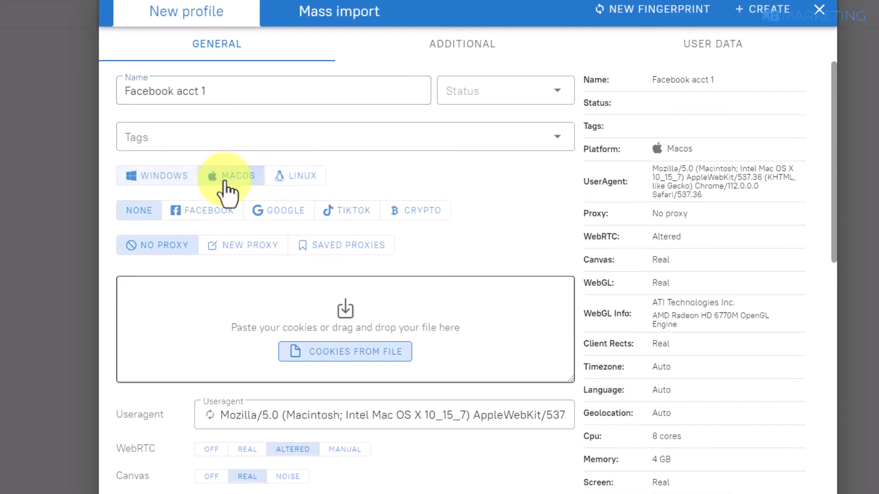
left_click(301, 177)
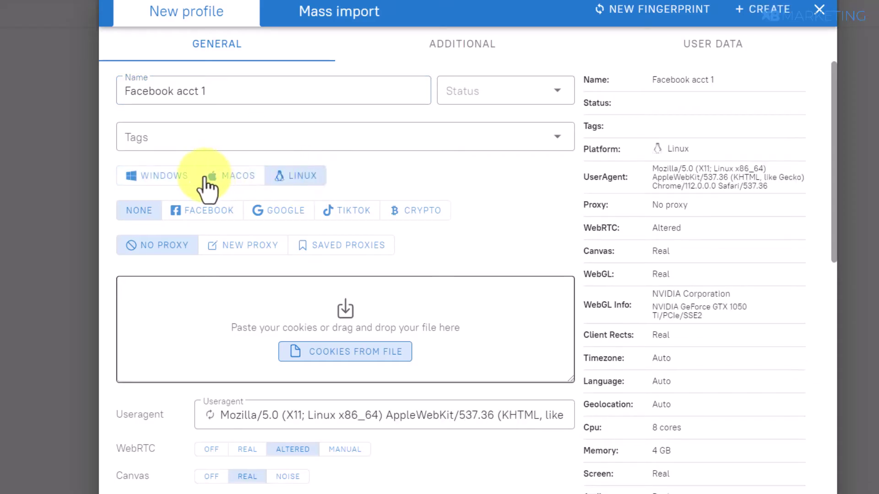
left_click(161, 191)
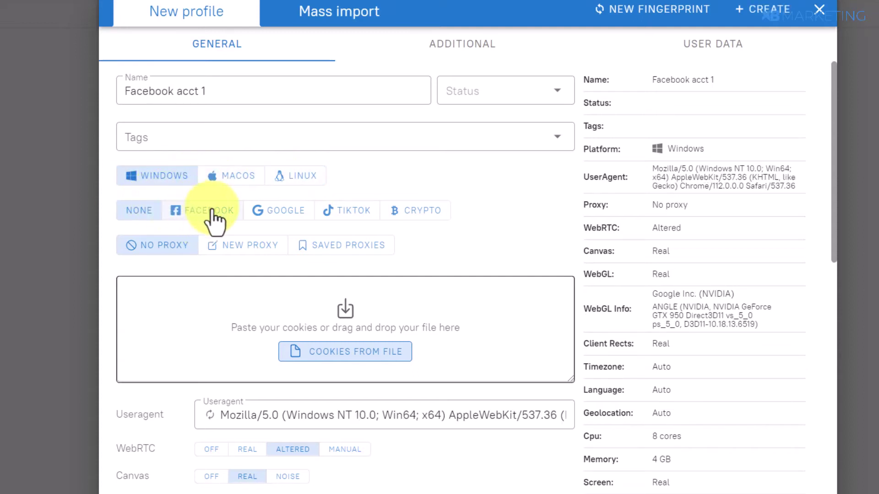
left_click(211, 210)
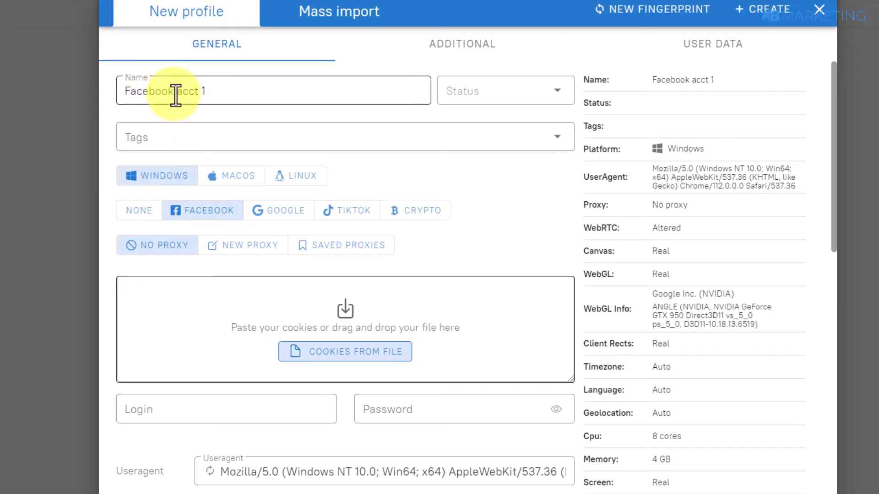
Step: Change the profile name's first word to 'Quora' and toggle the Facebook preset off and on
left_click_drag(174, 91, 155, 91)
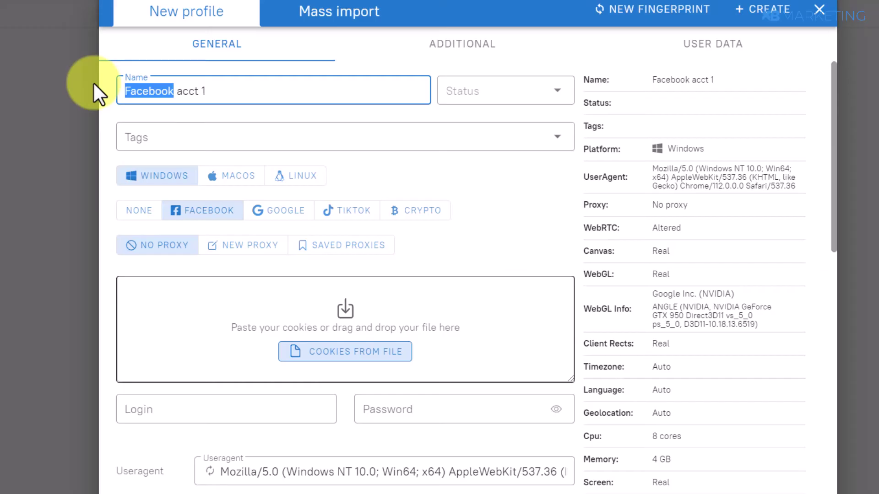
type("Quora")
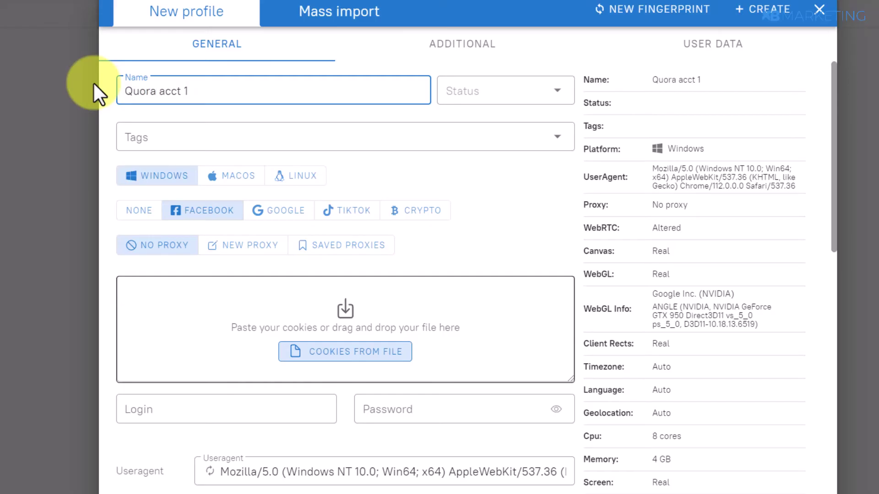
left_click(139, 214)
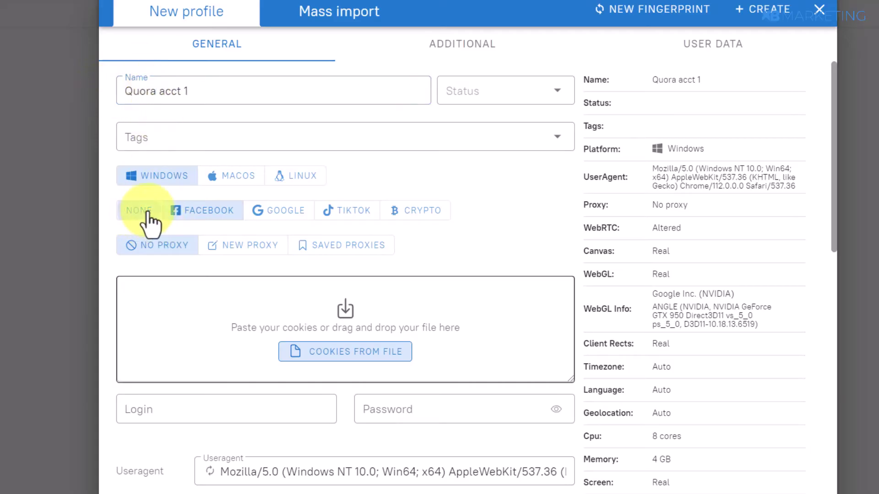
left_click(207, 223)
left_click(160, 90)
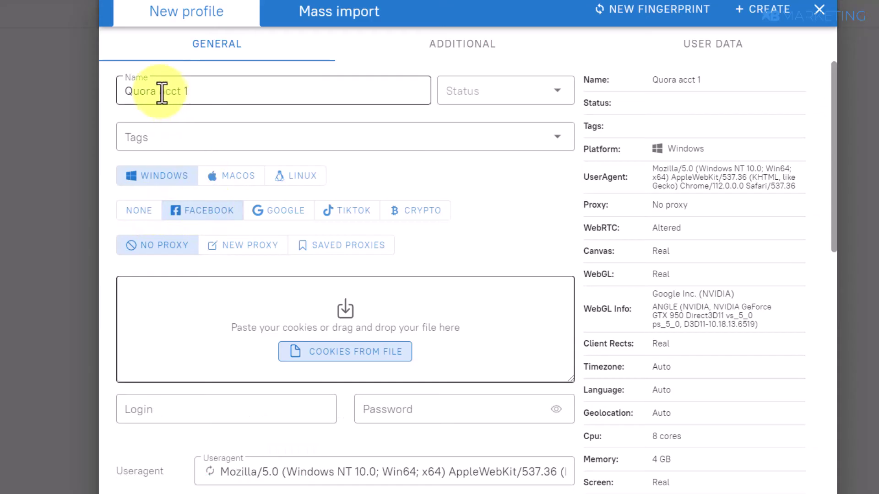
left_click_drag(157, 90, 75, 96)
Step: Look at the new-proxy fields, then set the profile back to no proxy
scroll(196, 186, "down", 2)
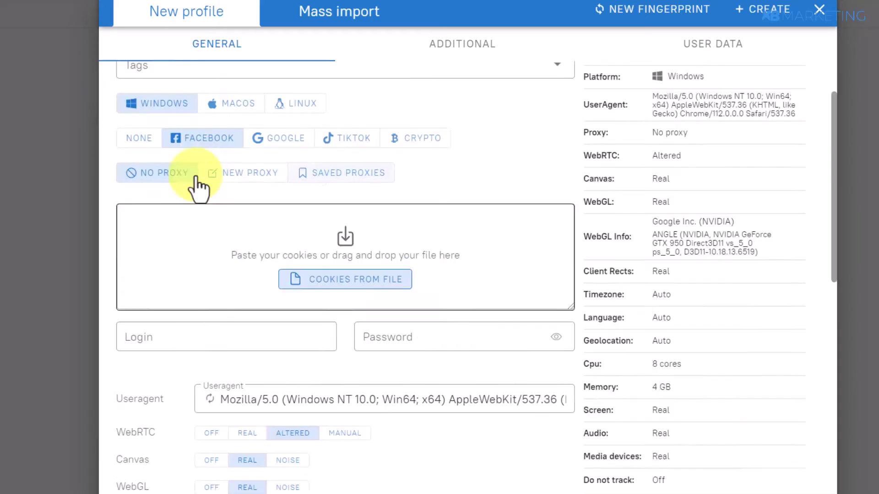
left_click(238, 179)
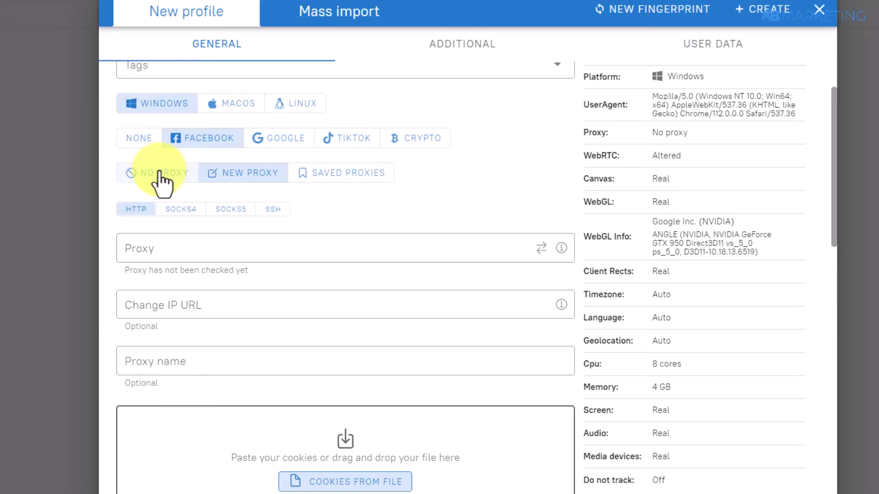
scroll(159, 172, "down", 2)
left_click(155, 101)
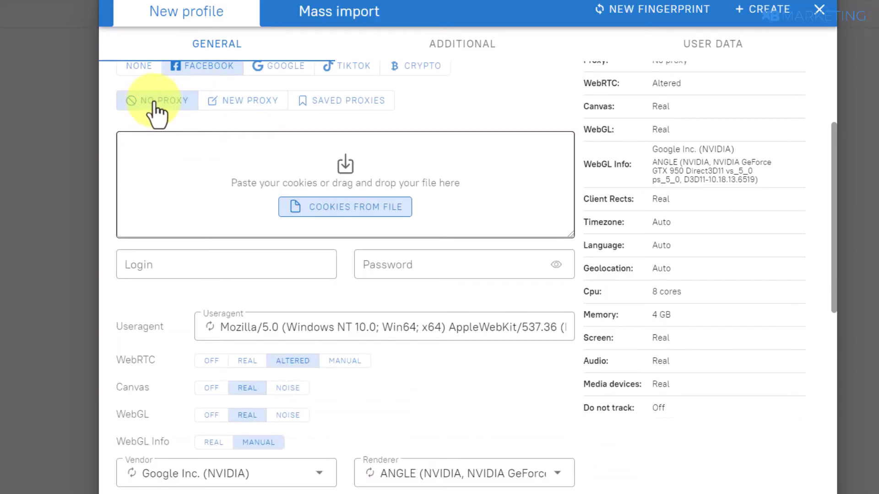
scroll(251, 196, "down", 12)
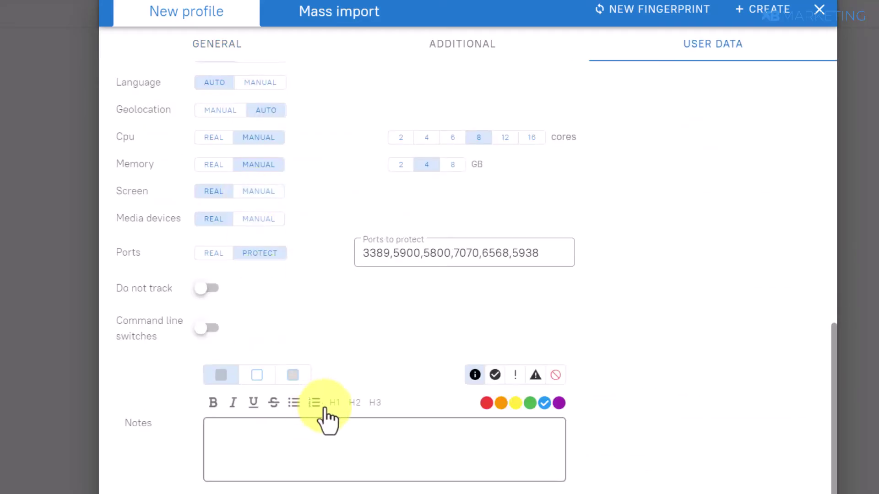
Step: Add the note 'Cpa offers' and create the Facebook acct 1 profile
left_click(236, 463)
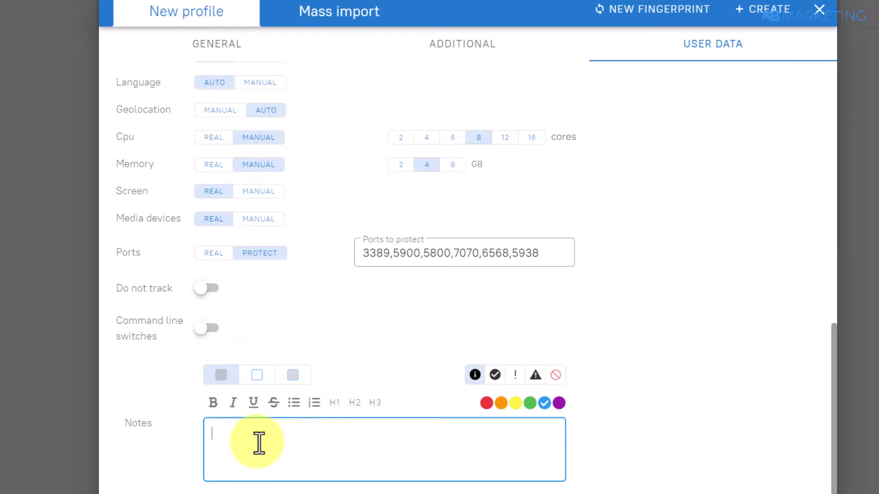
scroll(245, 249, "up", 12)
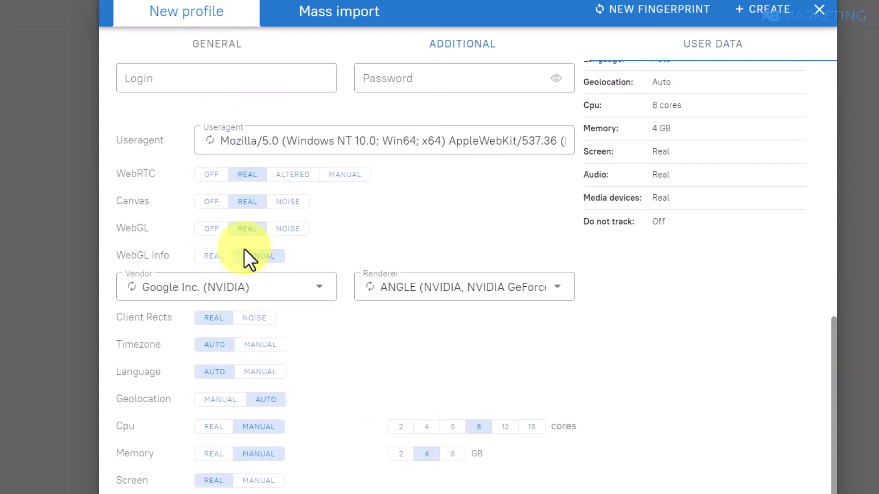
left_click_drag(214, 87, 89, 84)
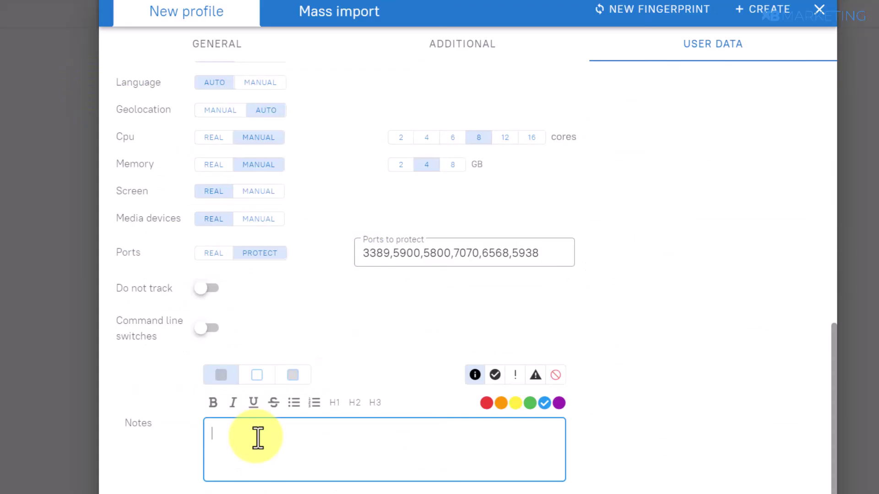
type("Cpa offers")
left_click(350, 341)
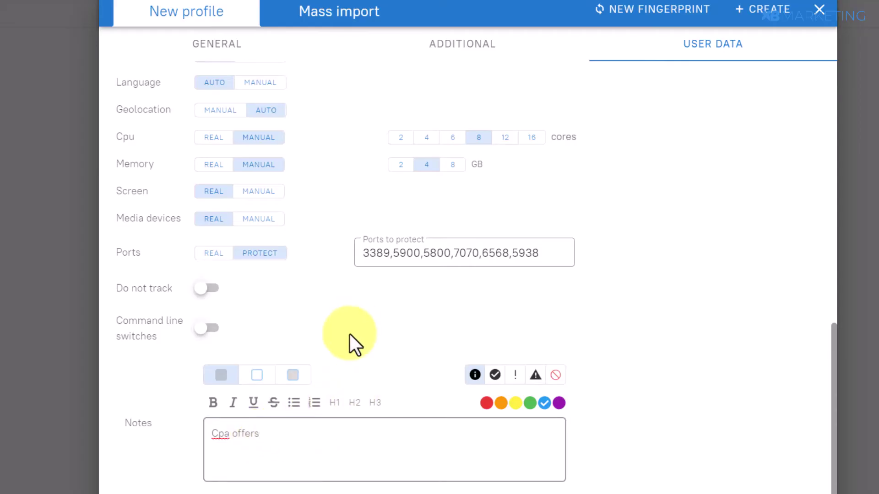
scroll(595, 160, "up", 10)
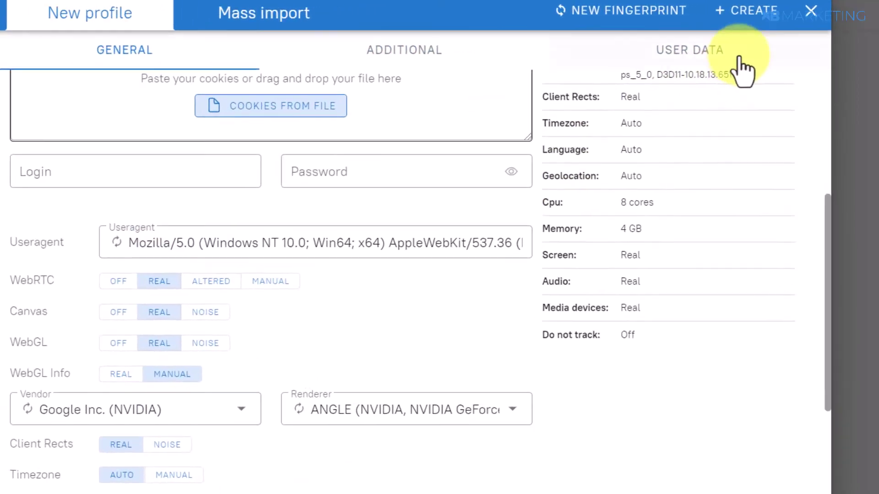
left_click(690, 16)
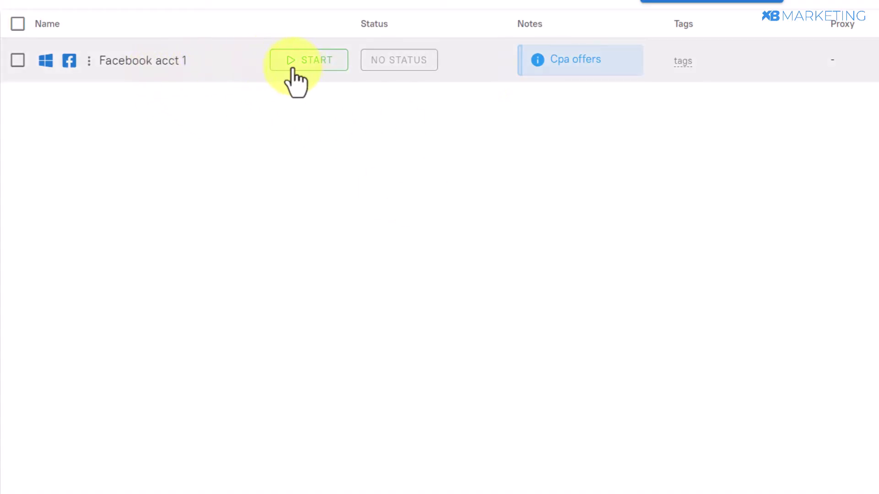
Step: Launch the Facebook acct 1 profile, maximize its browser window, and focus the address bar
left_click(292, 64)
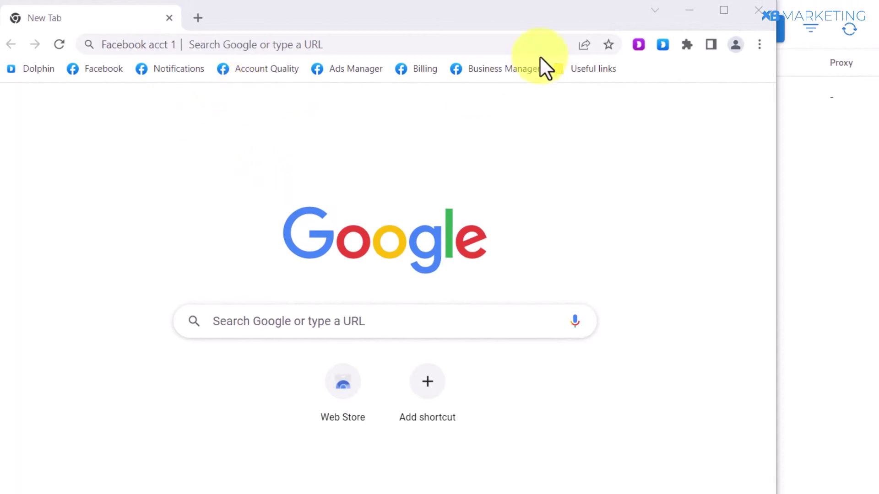
left_click(724, 10)
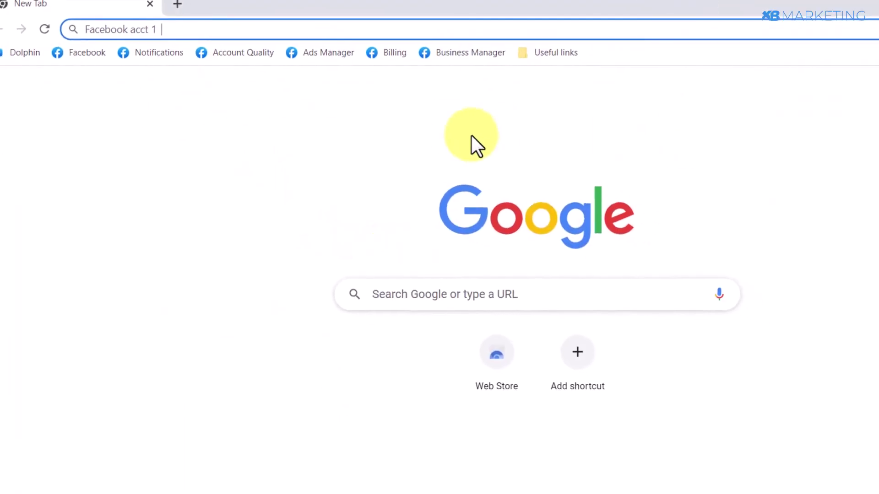
left_click(152, 29)
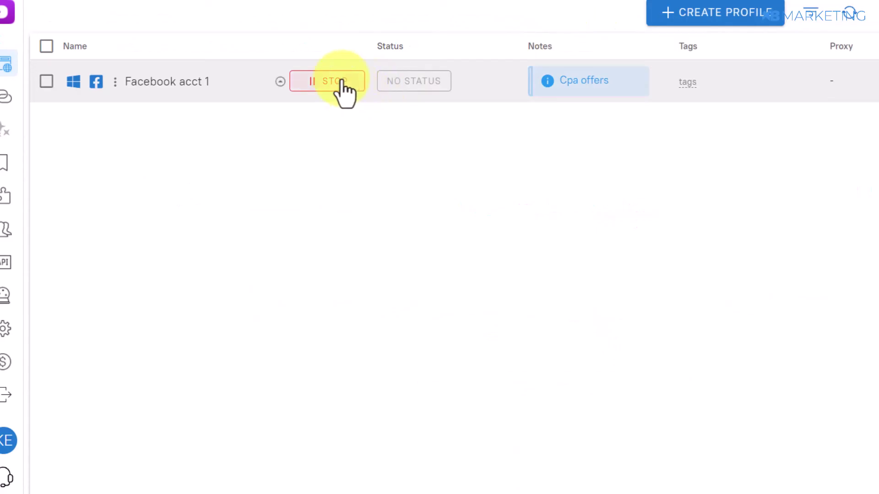
Step: Stop the running Facebook acct 1 profile and begin another new profile
left_click(341, 82)
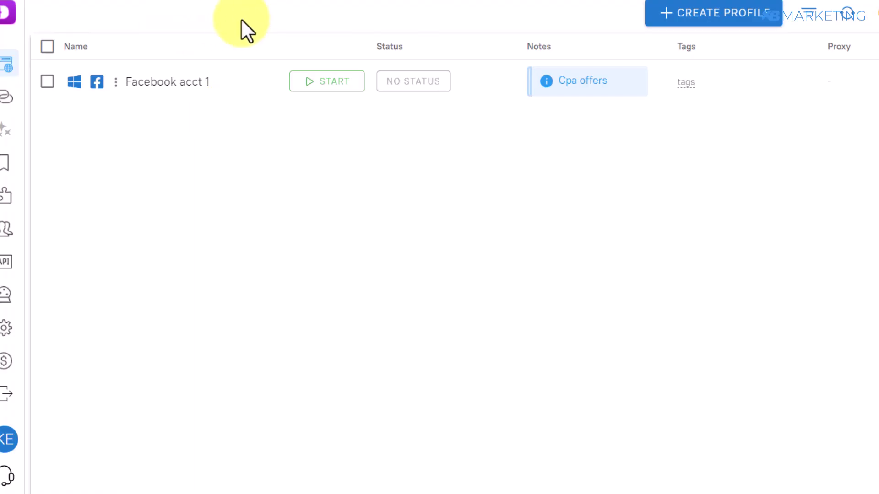
left_click(684, 13)
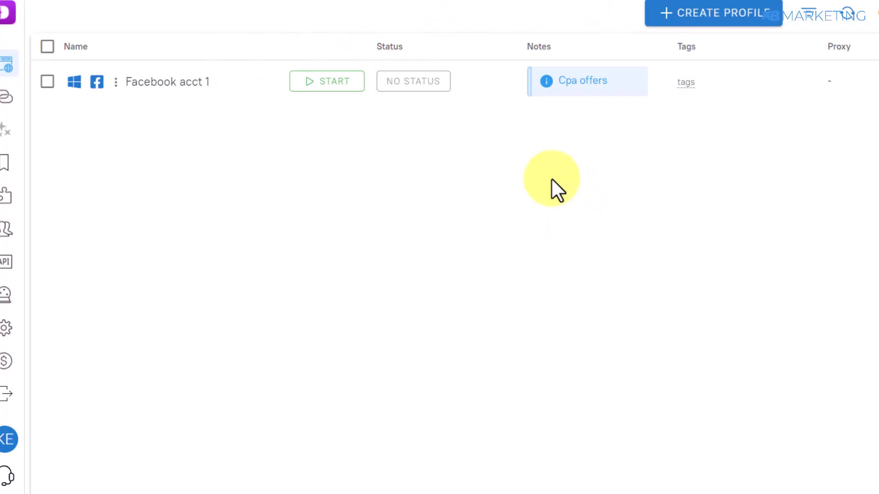
left_click(688, 15)
left_click(304, 117)
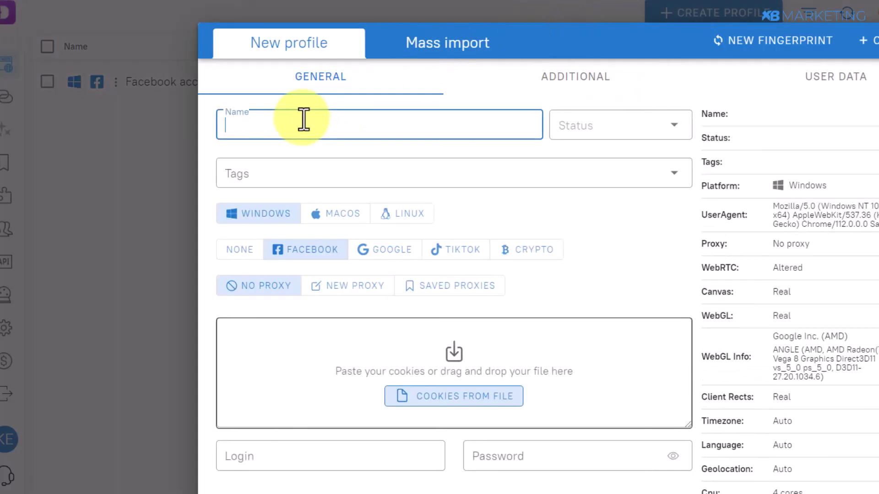
scroll(465, 255, "down", 5)
scroll(505, 185, "down", 9)
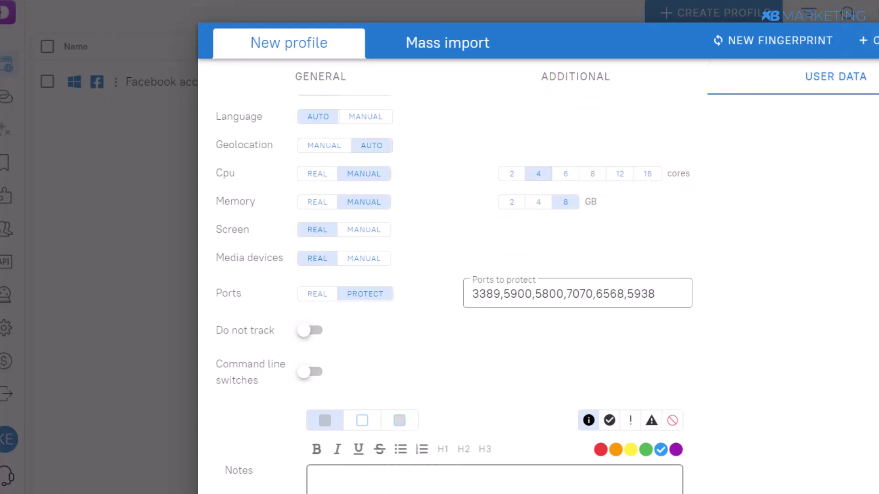
left_click(866, 40)
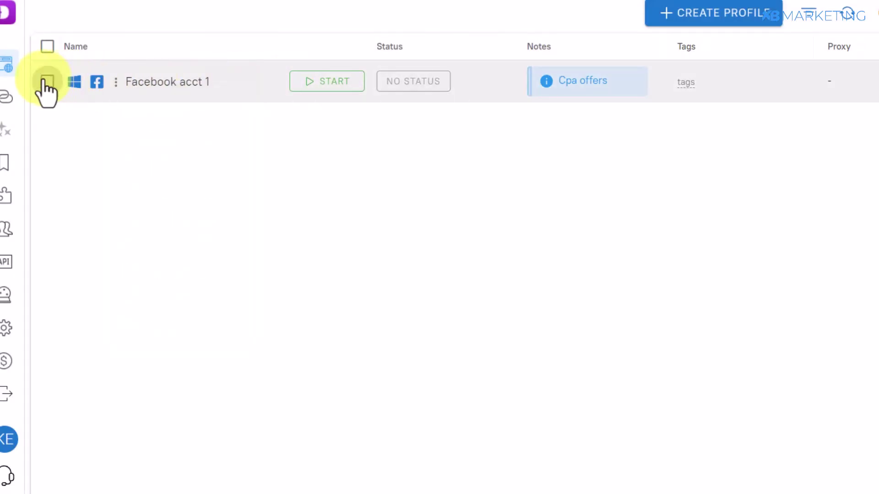
left_click(115, 82)
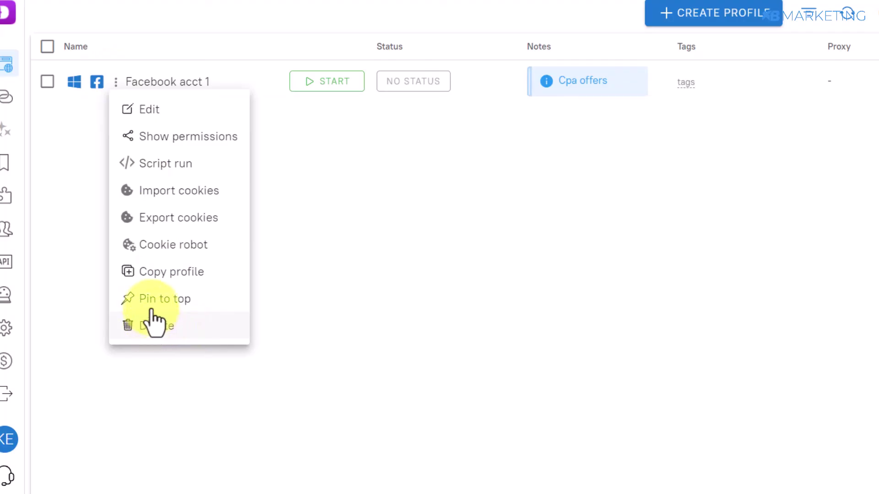
left_click(737, 362)
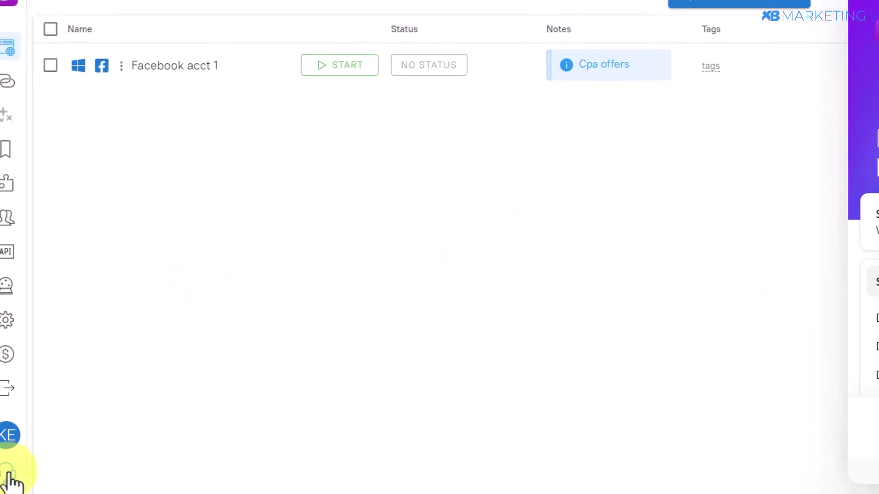
left_click(30, 427)
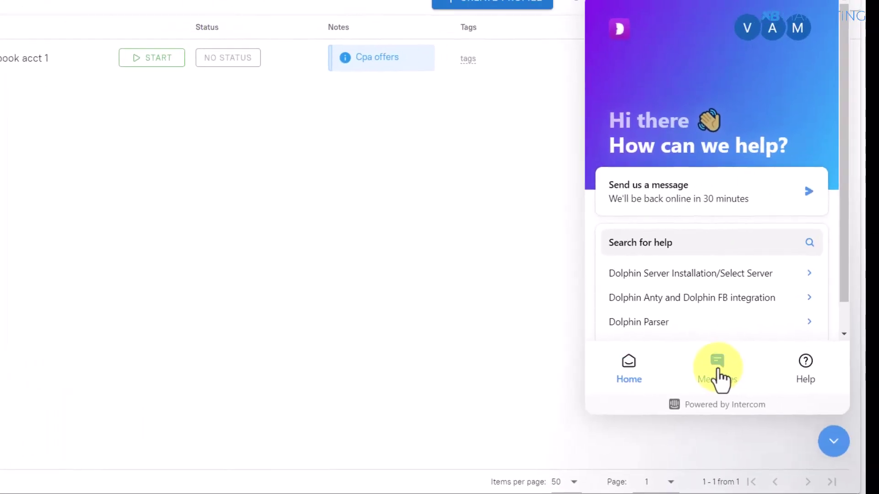
left_click(718, 375)
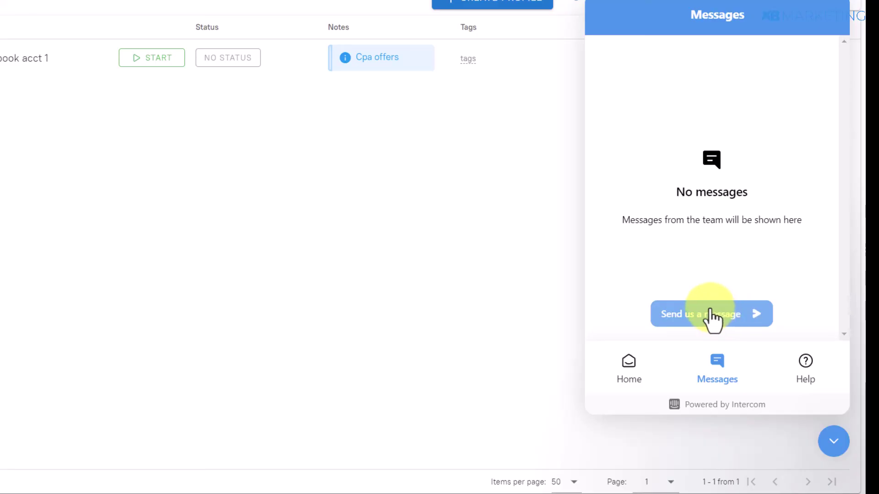
left_click(219, 142)
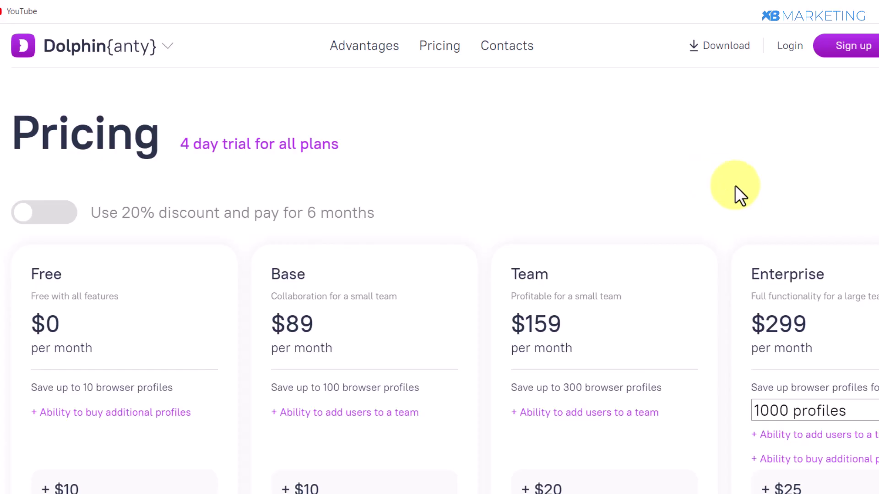
Step: Scroll through the Free, Base, Team and Enterprise plan cards on the Pricing page
scroll(440, 256, "down", 3)
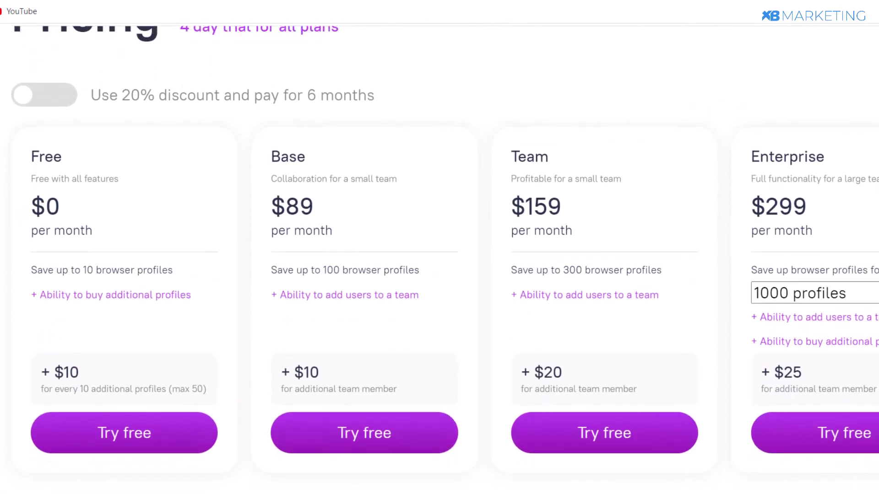
scroll(745, 182, "up", 2)
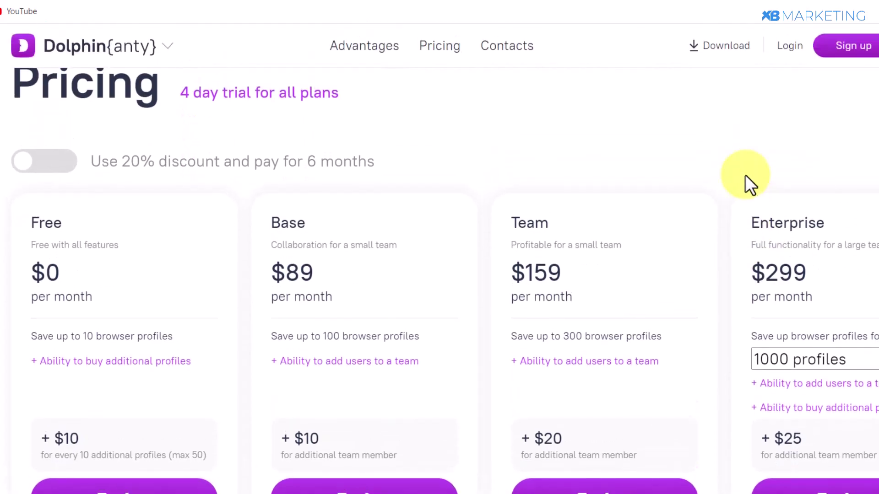
scroll(745, 175, "down", 1)
scroll(745, 175, "up", 2)
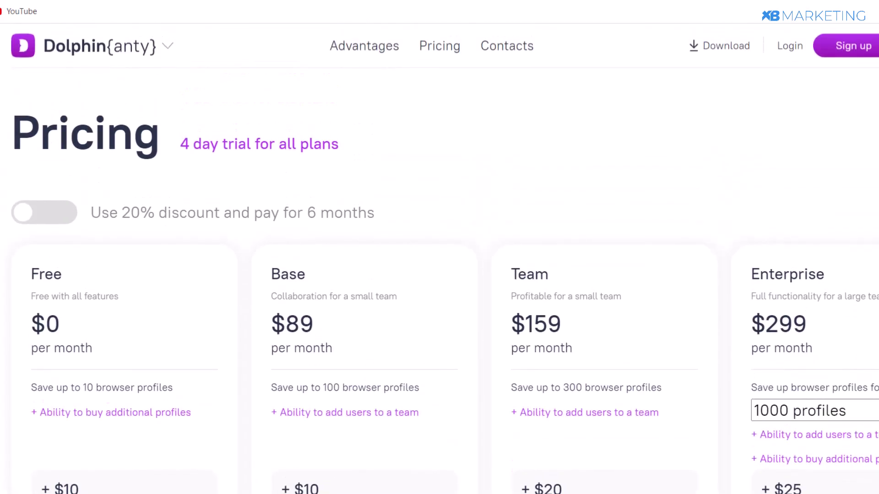